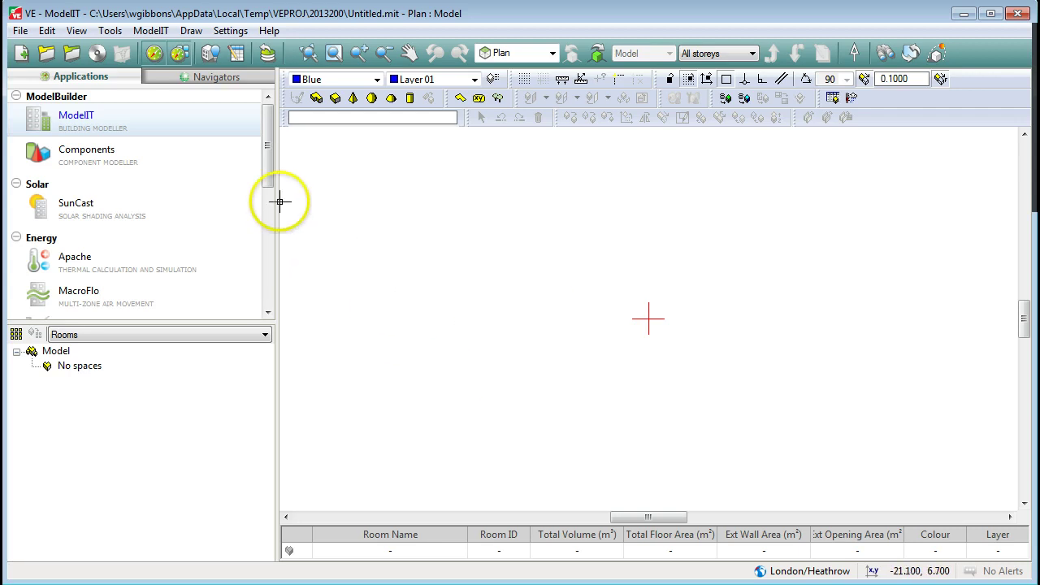
# Step: Switch IES VE from ModelIT to the MacroFlo application
pyautogui.click(88, 299)
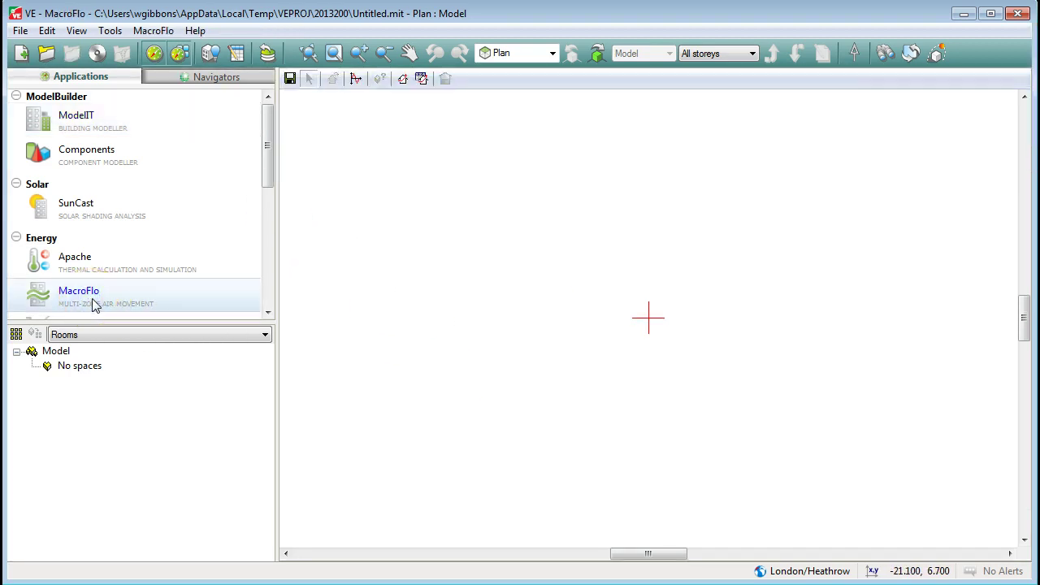
# Step: Add a second opening type in the MacroFlo openings database, described as 'new window 20 degree'
pyautogui.click(402, 82)
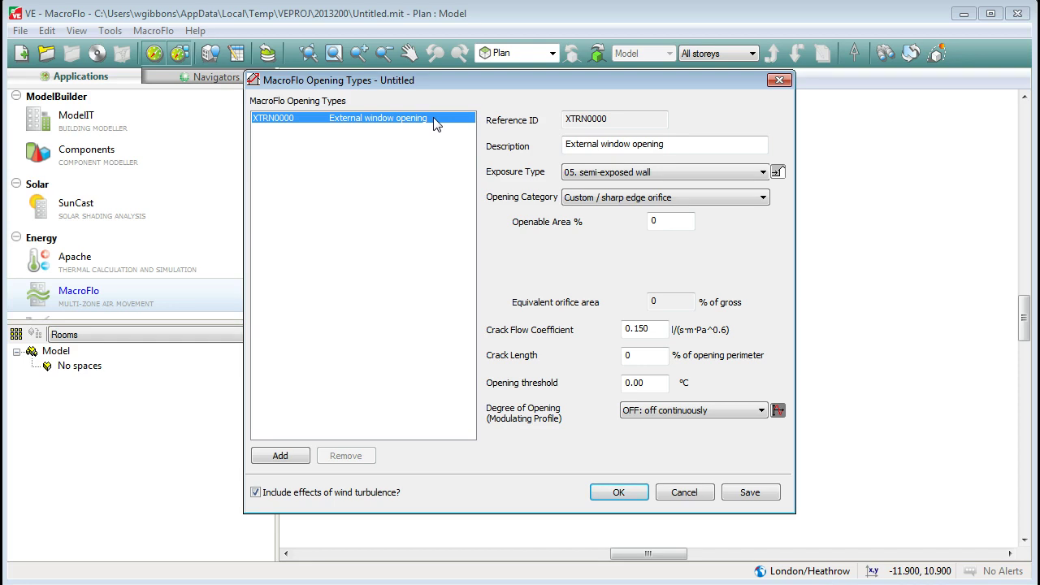
pyautogui.click(280, 457)
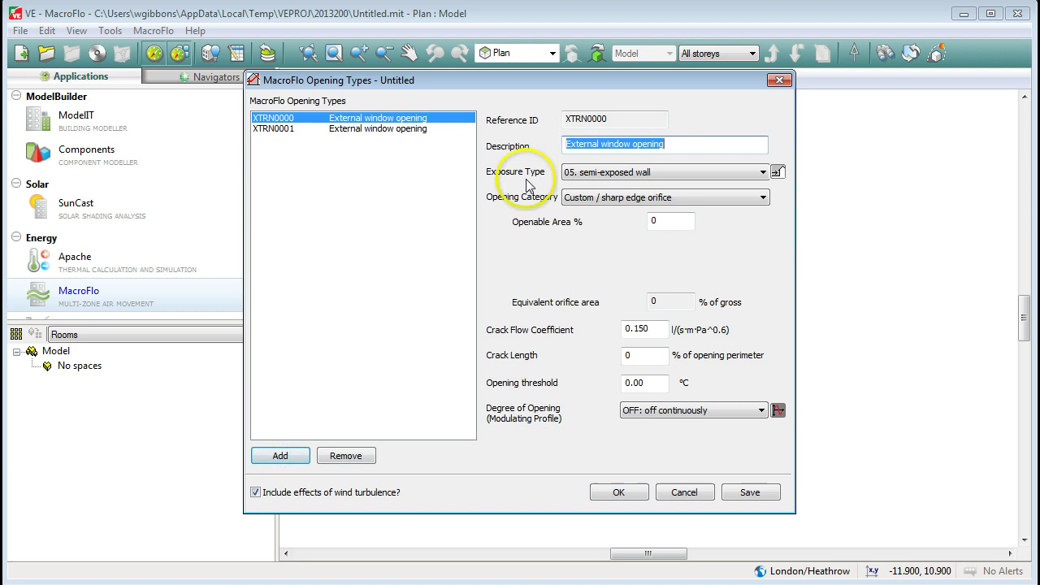
pyautogui.click(685, 143)
pyautogui.moveTo(645, 143); pyautogui.dragTo(574, 142)
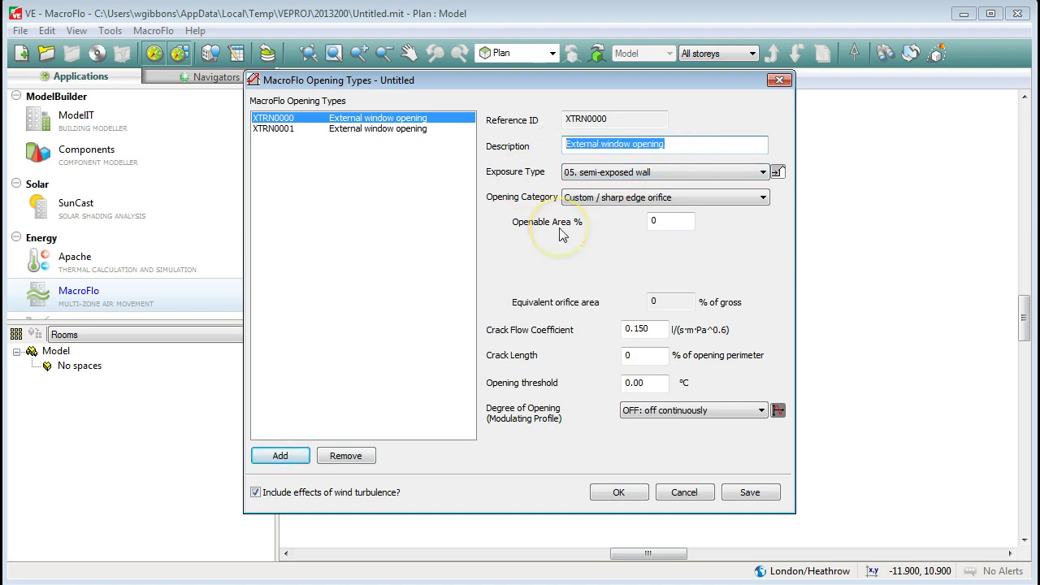
pyautogui.write('new window 20 degree')
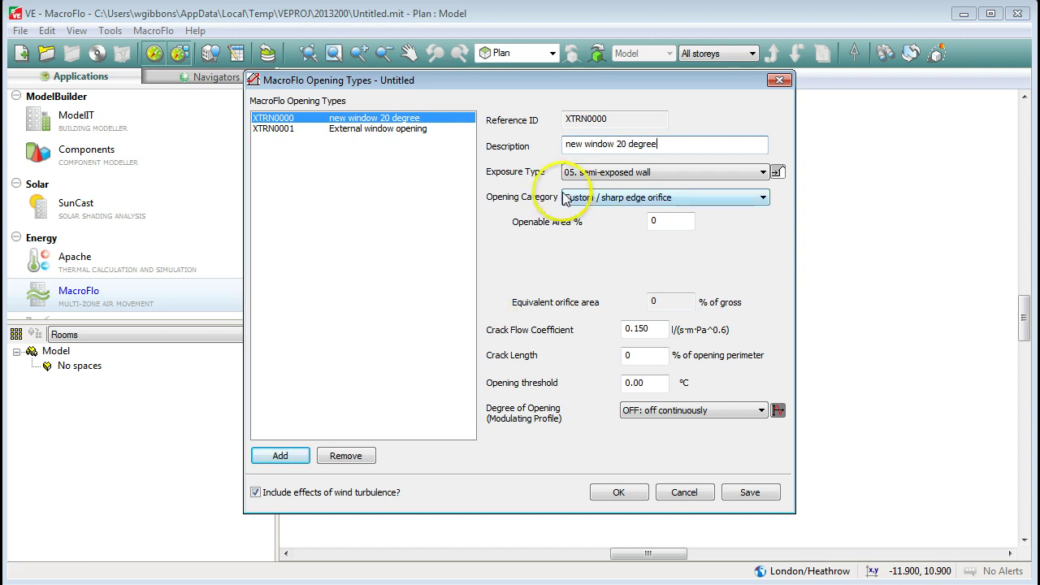
pyautogui.click(701, 170)
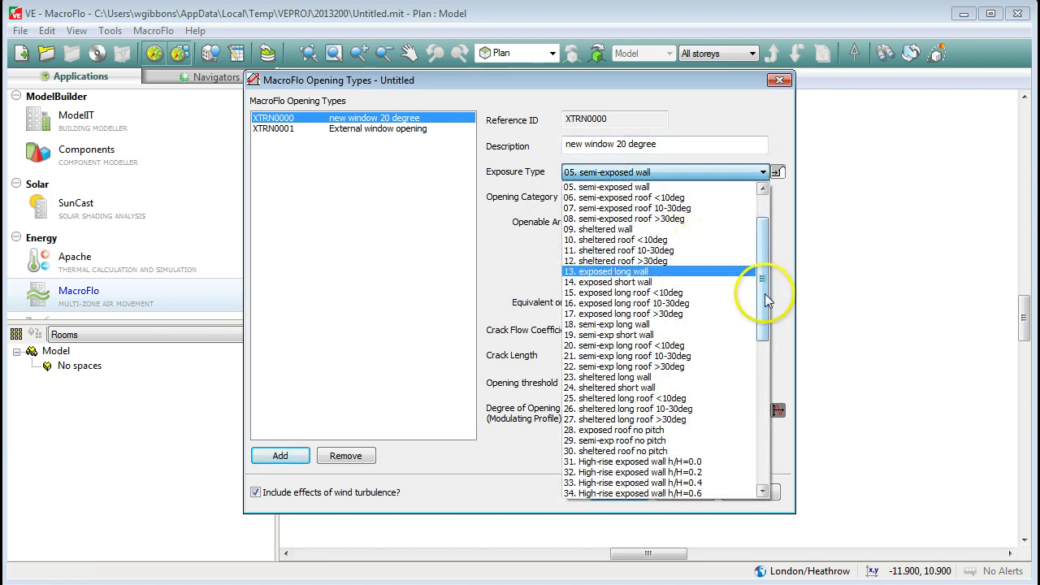
pyautogui.moveTo(756, 288); pyautogui.dragTo(762, 256)
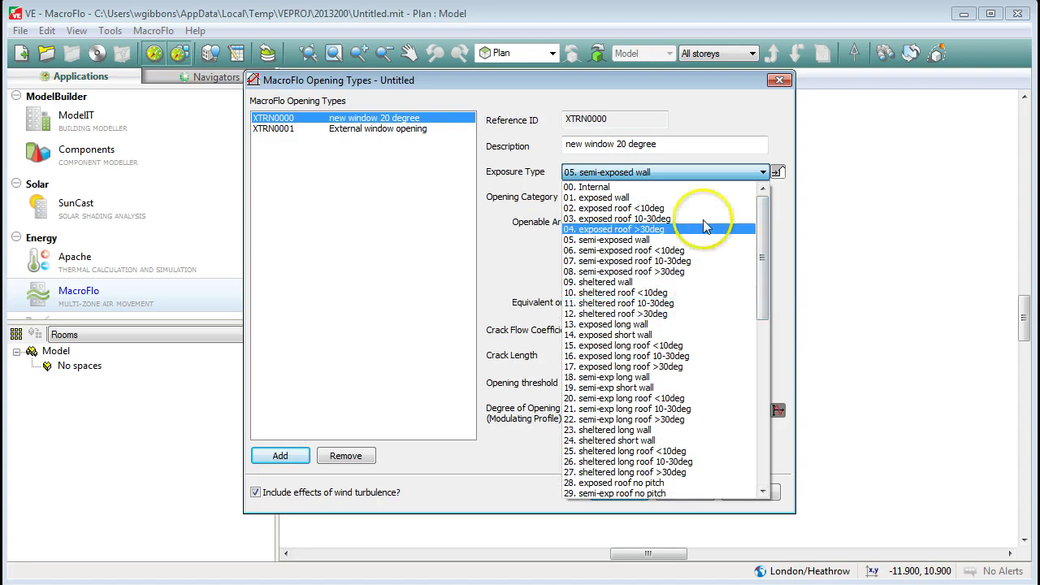
pyautogui.click(596, 188)
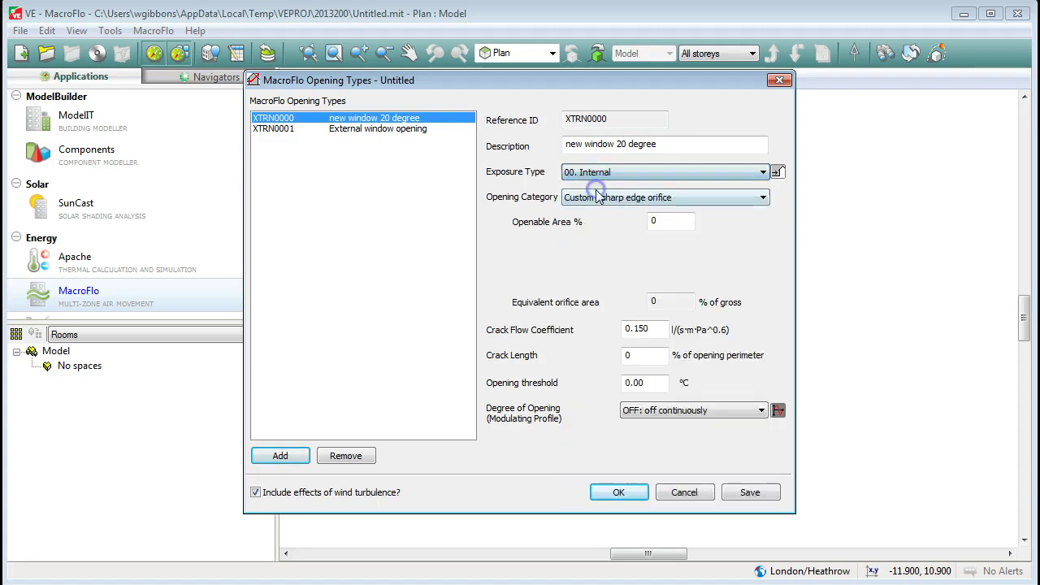
pyautogui.click(761, 172)
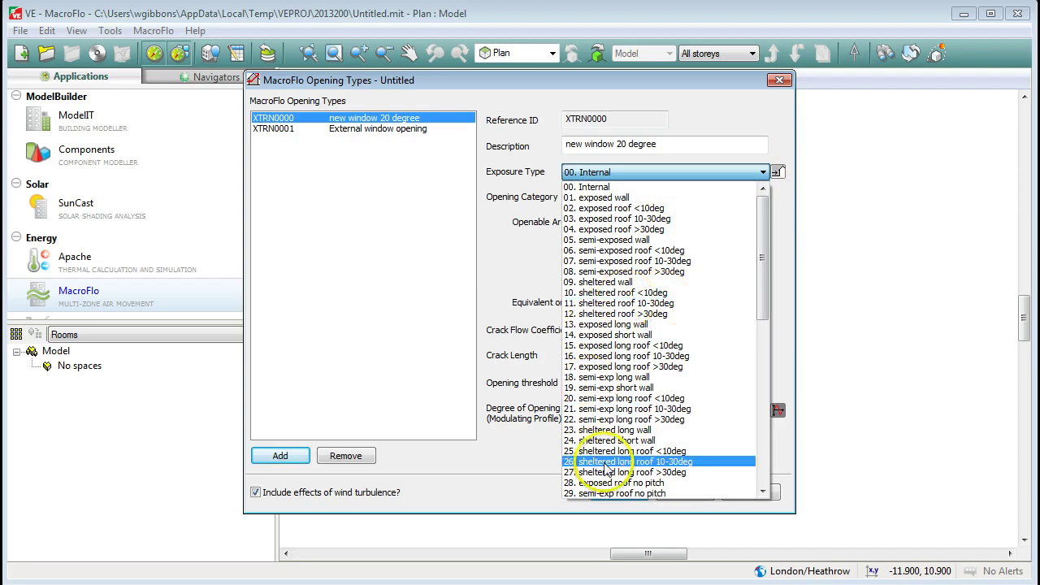
pyautogui.scroll(-7, 601, 341)
pyautogui.scroll(-2, 603, 358)
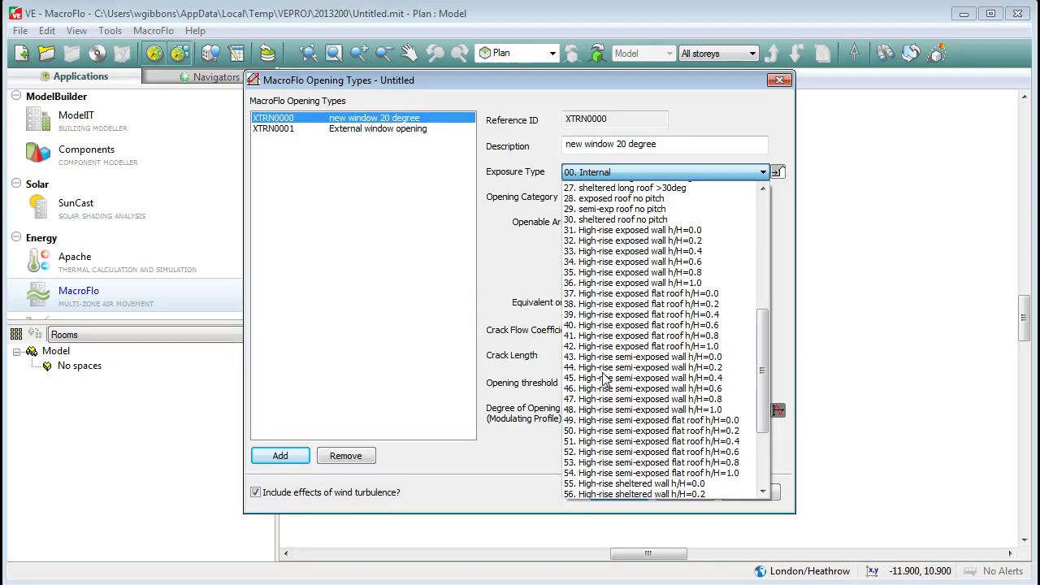
pyautogui.scroll(-3, 606, 379)
pyautogui.scroll(-2, 606, 379)
pyautogui.scroll(1, 606, 379)
pyautogui.scroll(8, 606, 380)
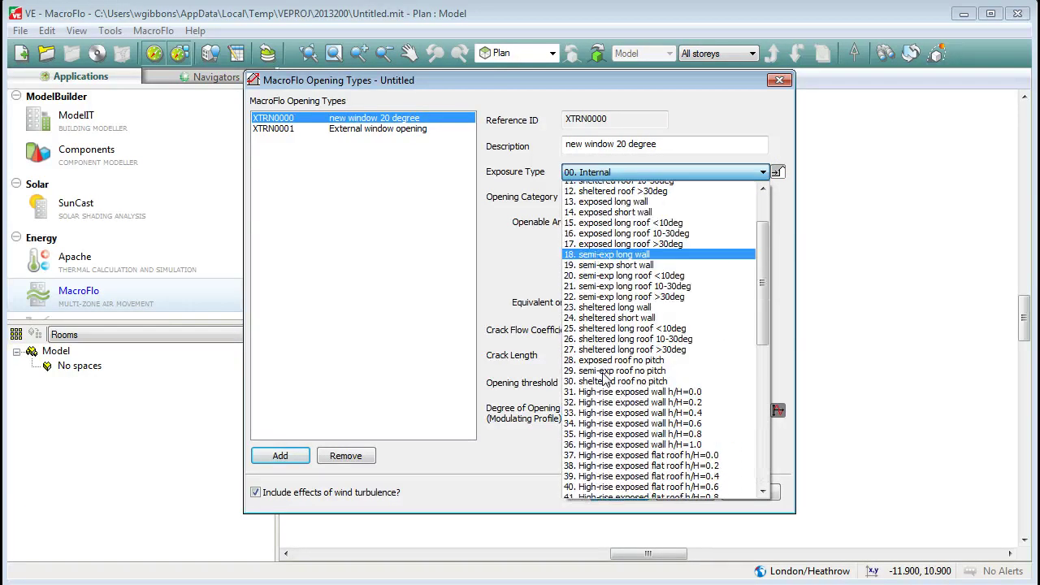
pyautogui.scroll(4, 606, 380)
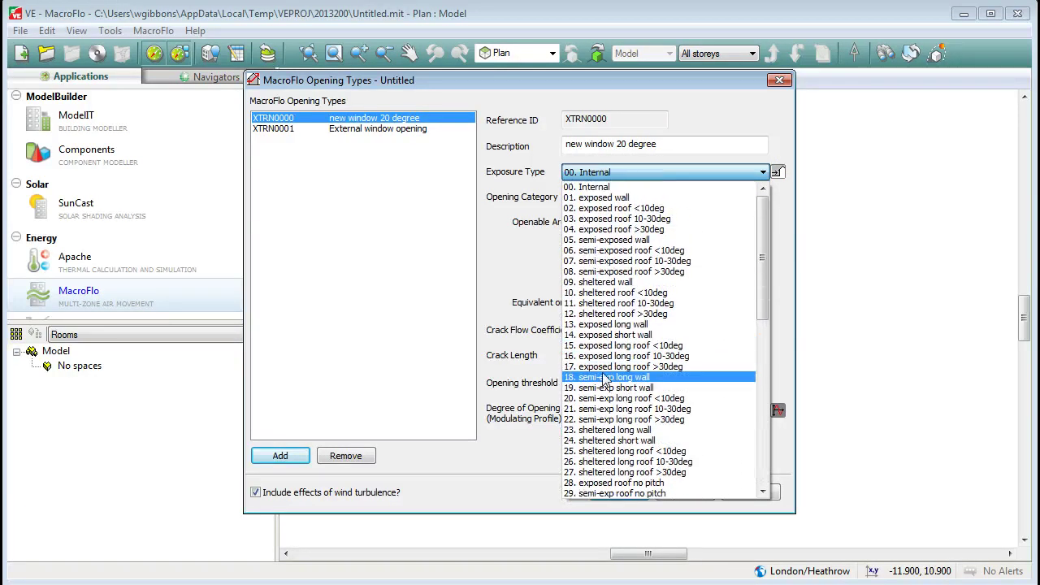
pyautogui.click(613, 243)
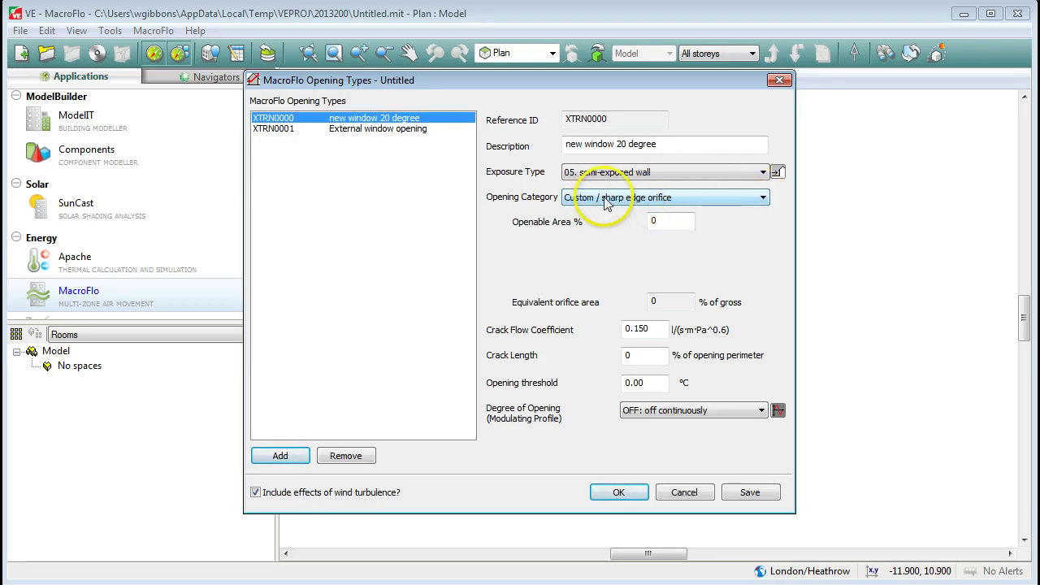
# Step: Set the opening category to 'Window - top hung' and begin entering 90% openable area
pyautogui.click(668, 203)
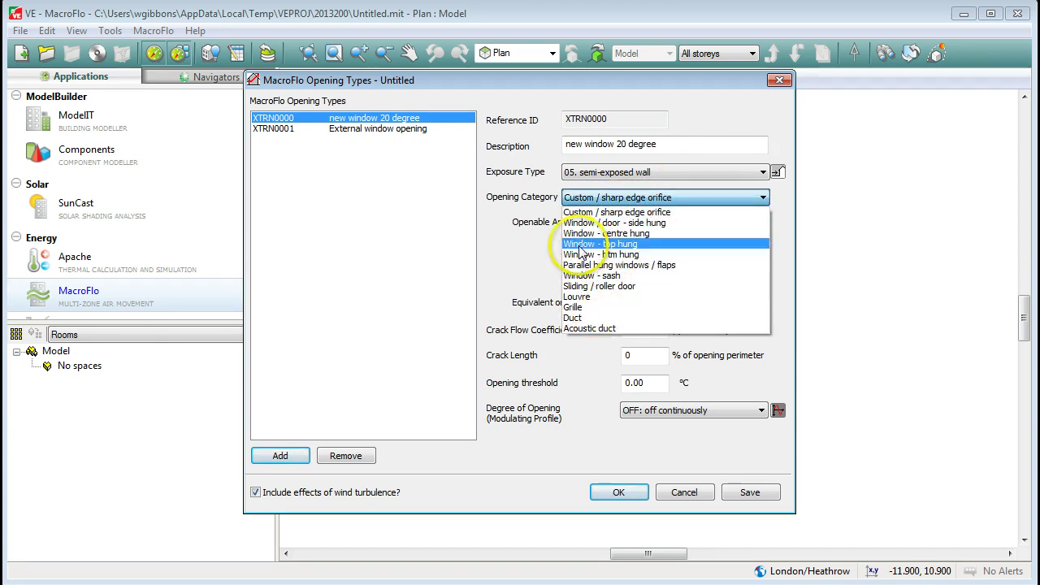
pyautogui.click(582, 248)
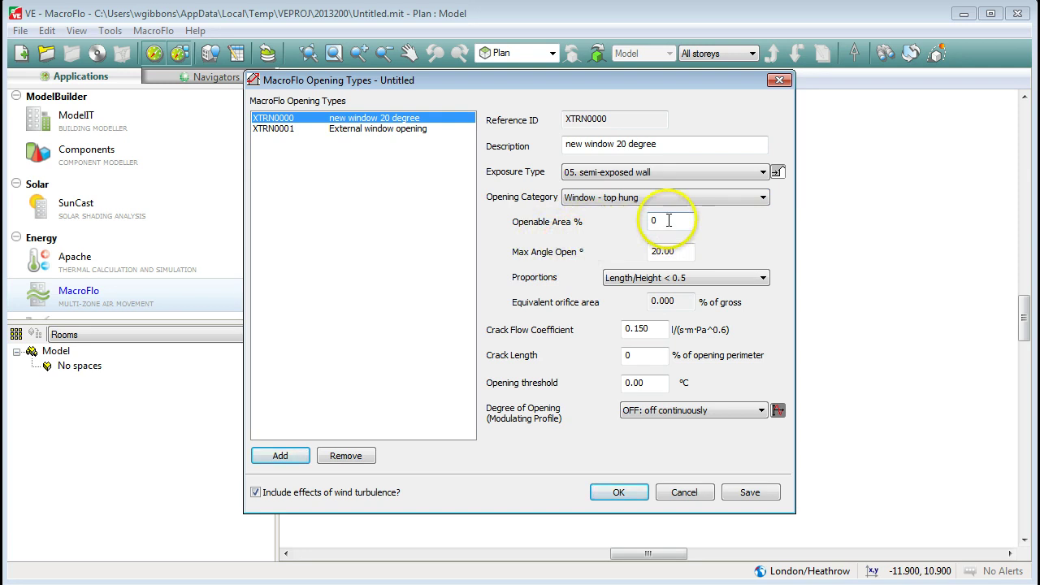
pyautogui.doubleClick(643, 220)
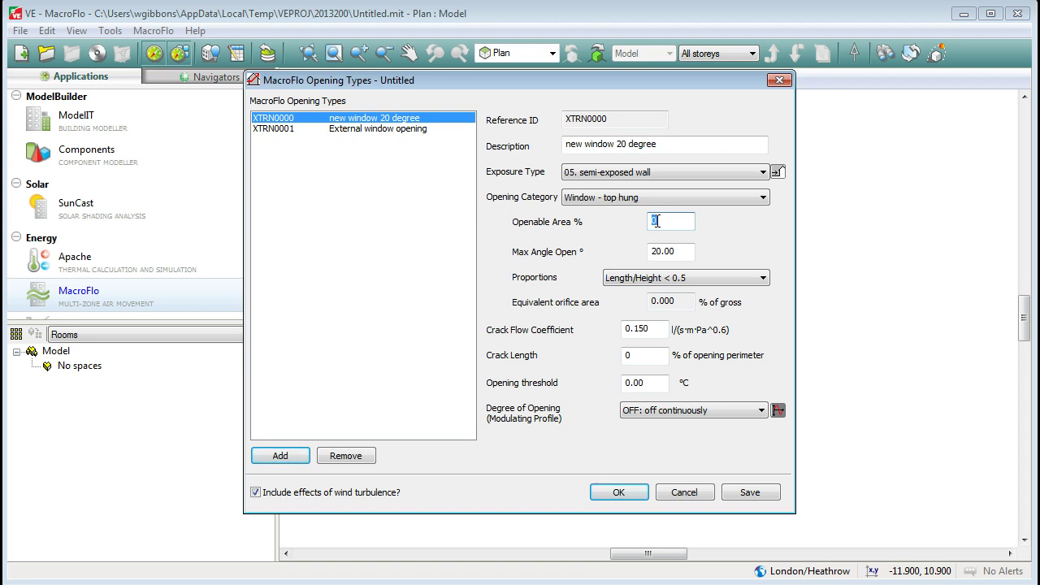
pyautogui.click(657, 221)
pyautogui.write('90')
# Step: Restore the category to 'Window - top hung' and commit the 90% openable area
pyautogui.click(595, 202)
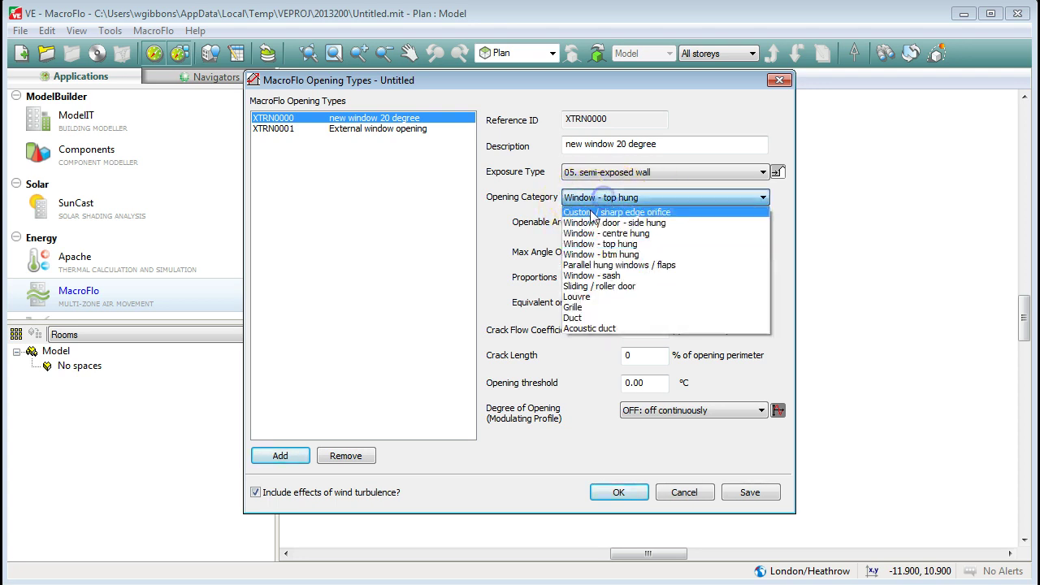
pyautogui.click(597, 213)
pyautogui.click(623, 200)
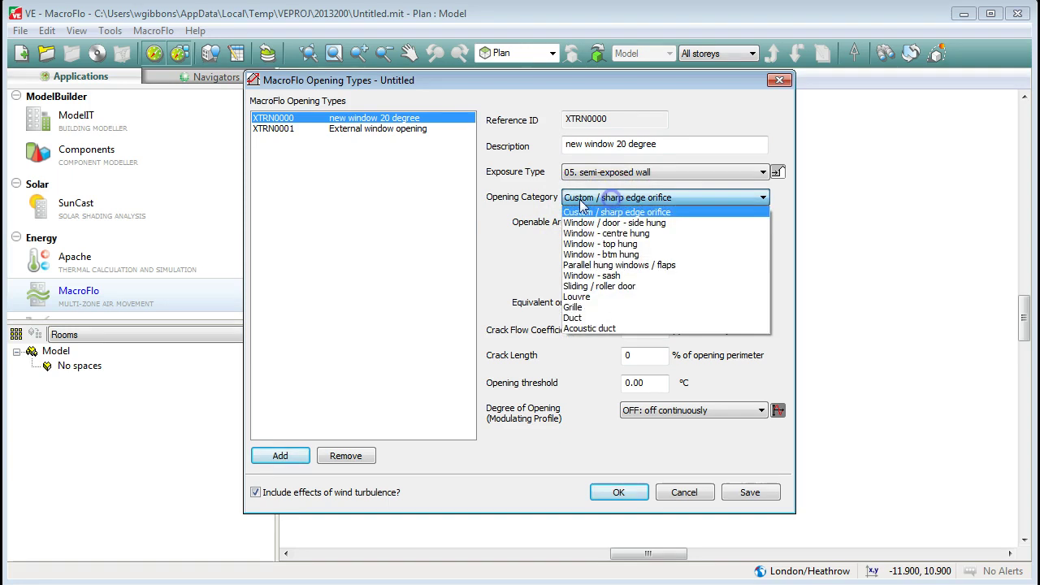
pyautogui.click(594, 244)
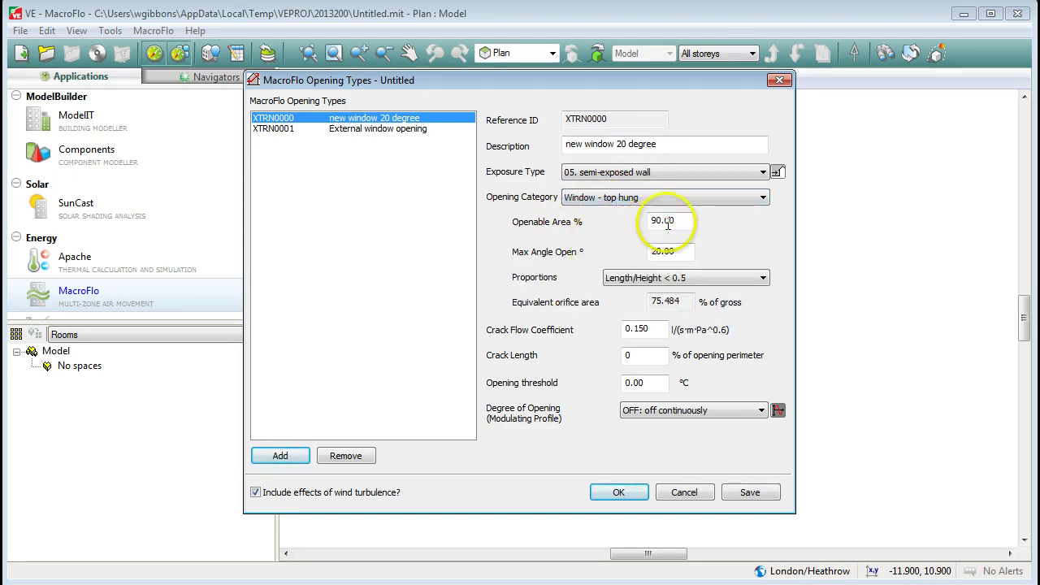
pyautogui.moveTo(668, 221)
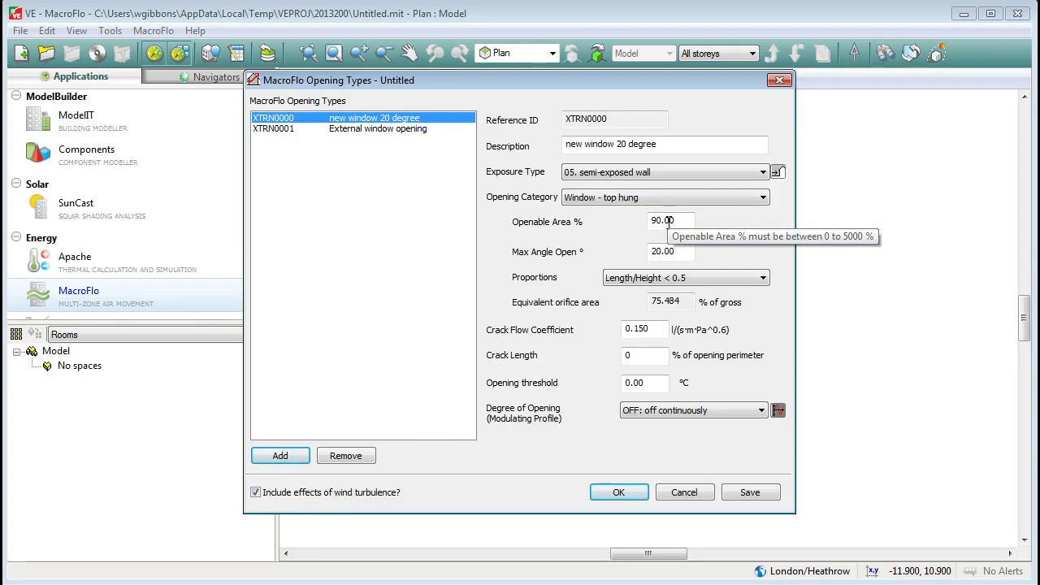
pyautogui.click(665, 251)
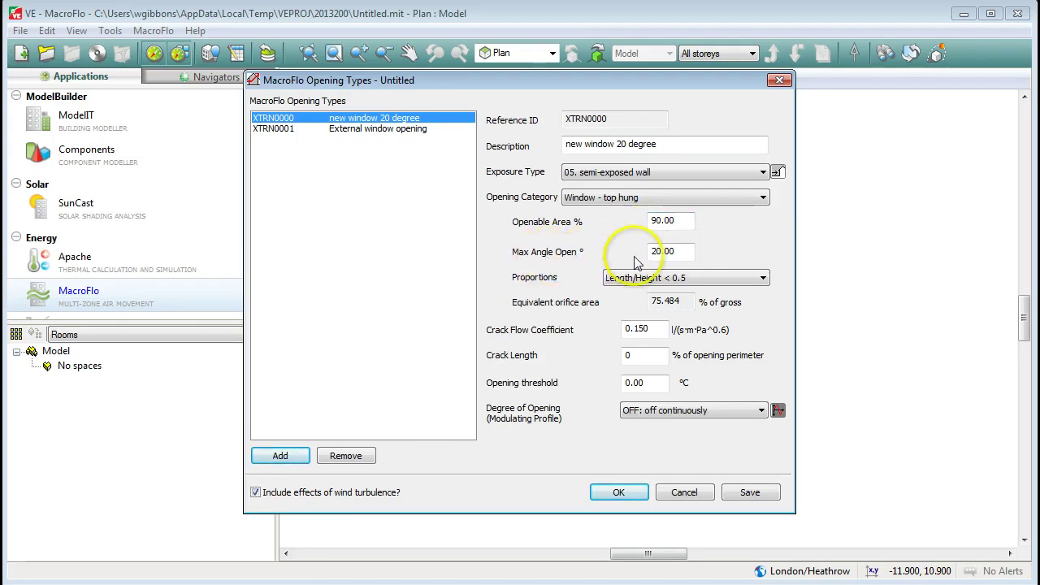
# Step: Set the maximum opening angle to 20° and keep proportions at Length/Height < 0.5
pyautogui.doubleClick(680, 252)
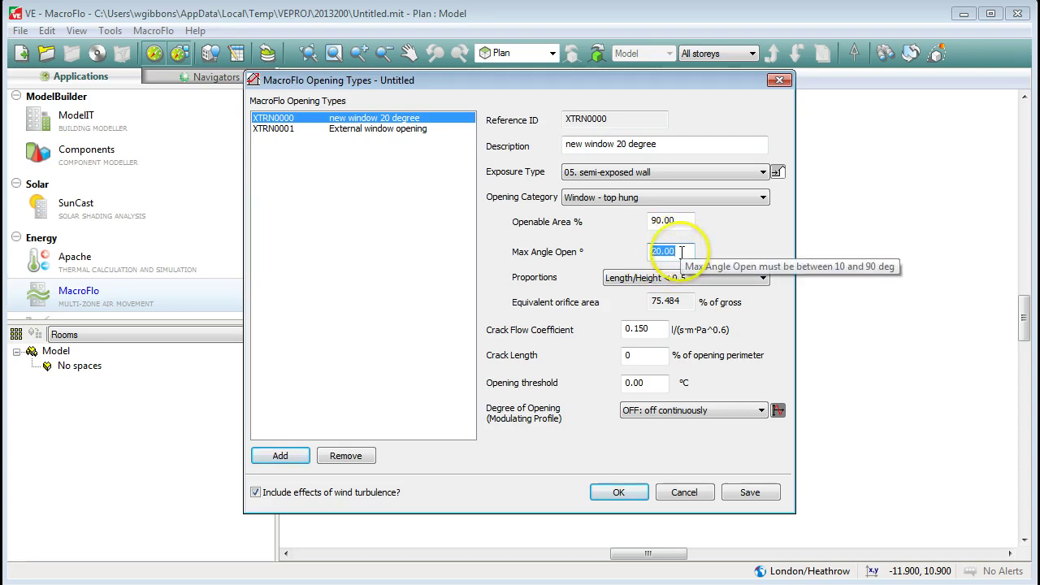
pyautogui.click(653, 254)
pyautogui.write('30')
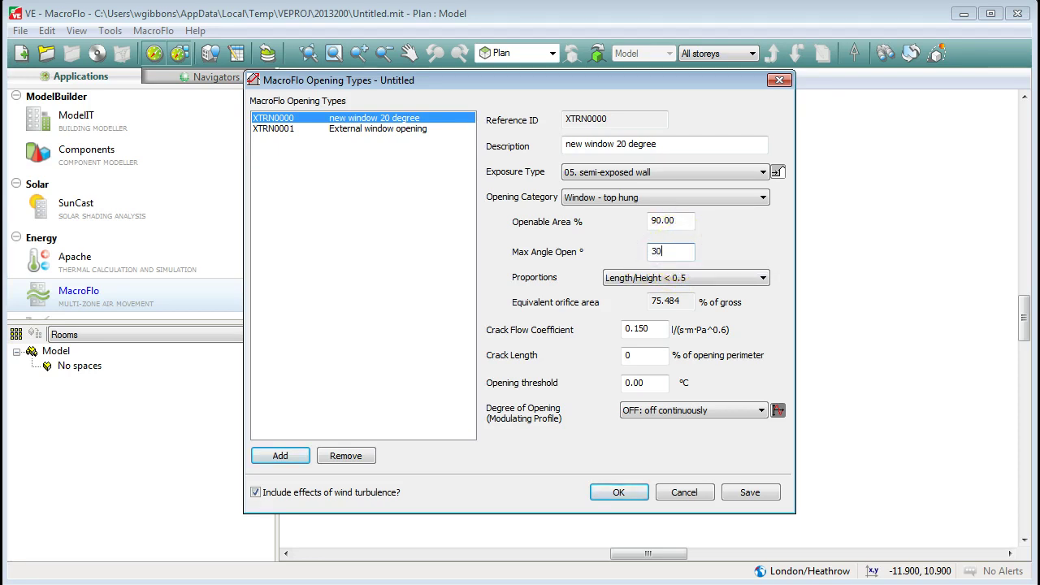
pyautogui.doubleClick(644, 252)
pyautogui.click(711, 278)
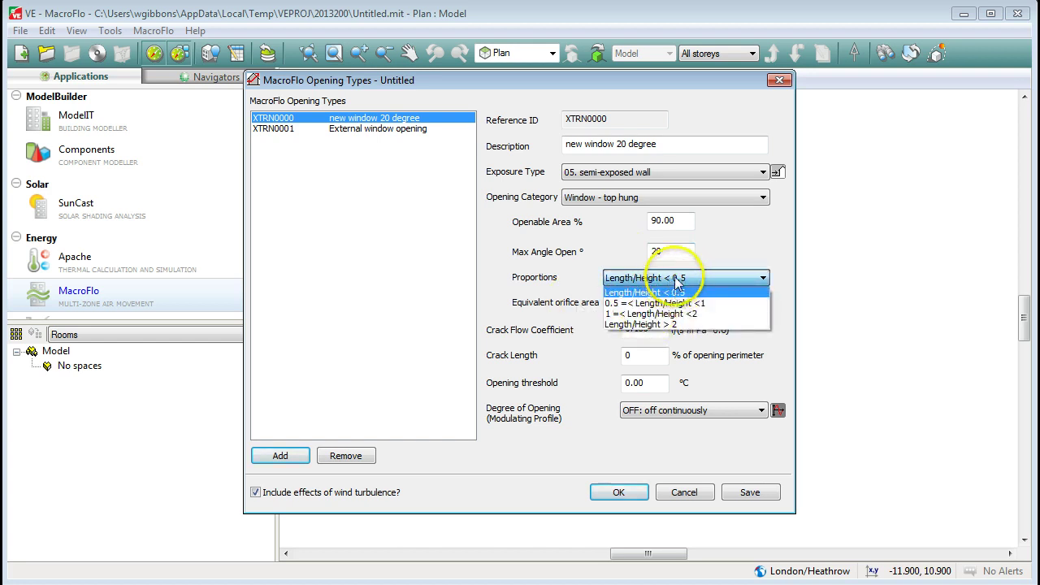
pyautogui.click(677, 280)
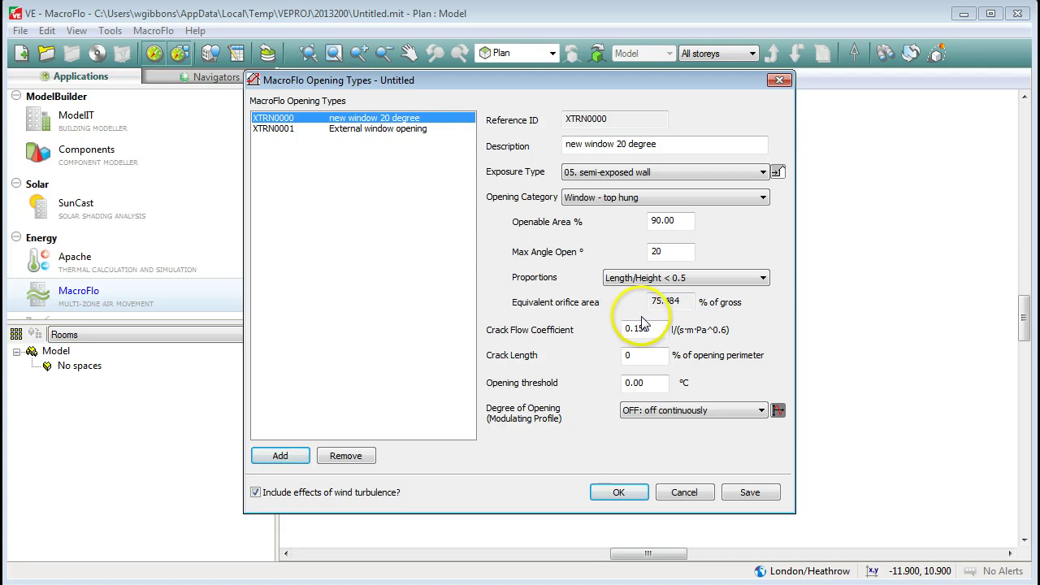
# Step: Keep degree of opening at 'OFF: off continuously' and save the new opening type
pyautogui.click(742, 409)
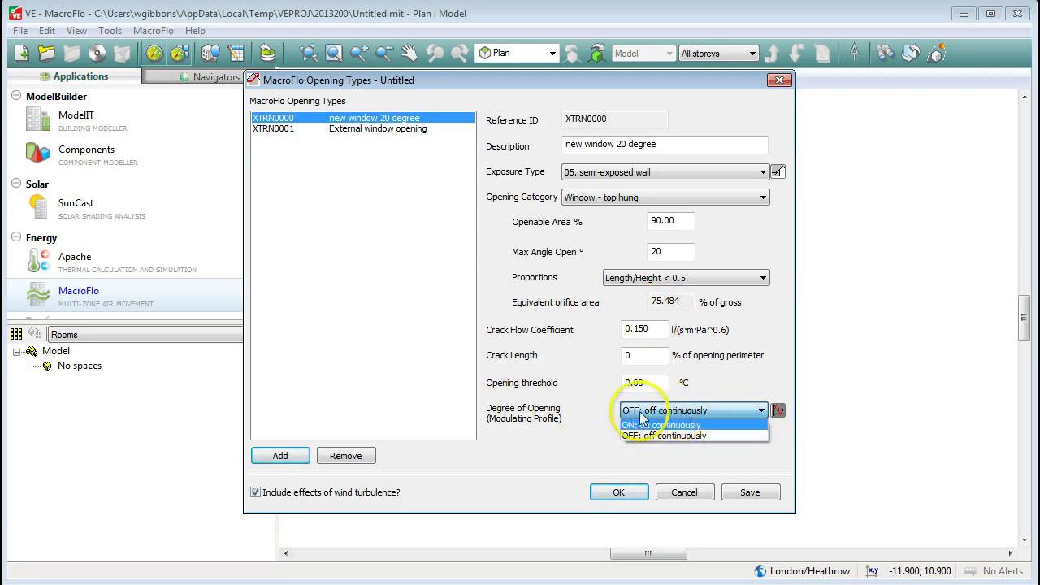
pyautogui.click(711, 410)
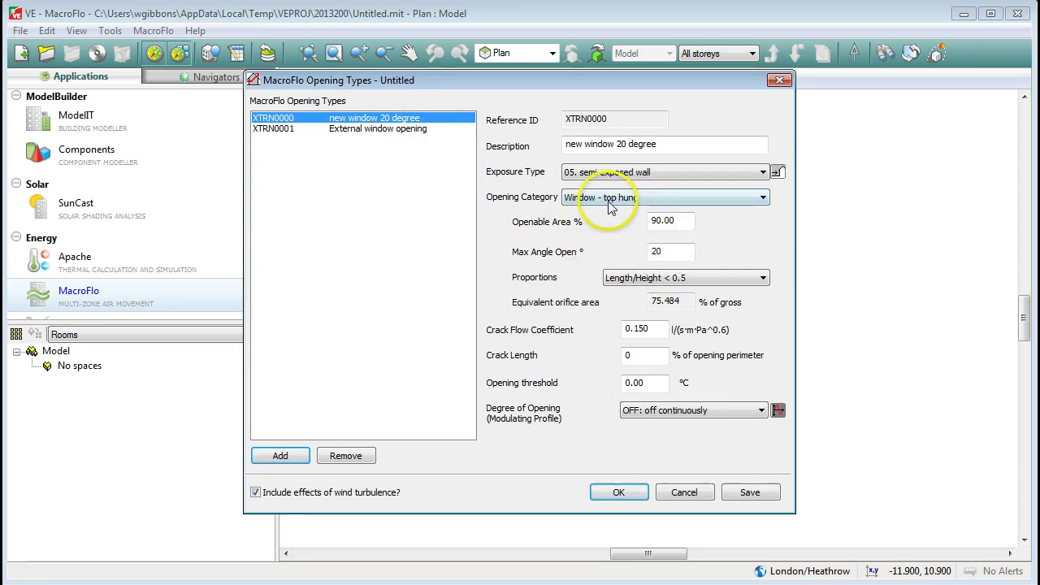
pyautogui.click(749, 492)
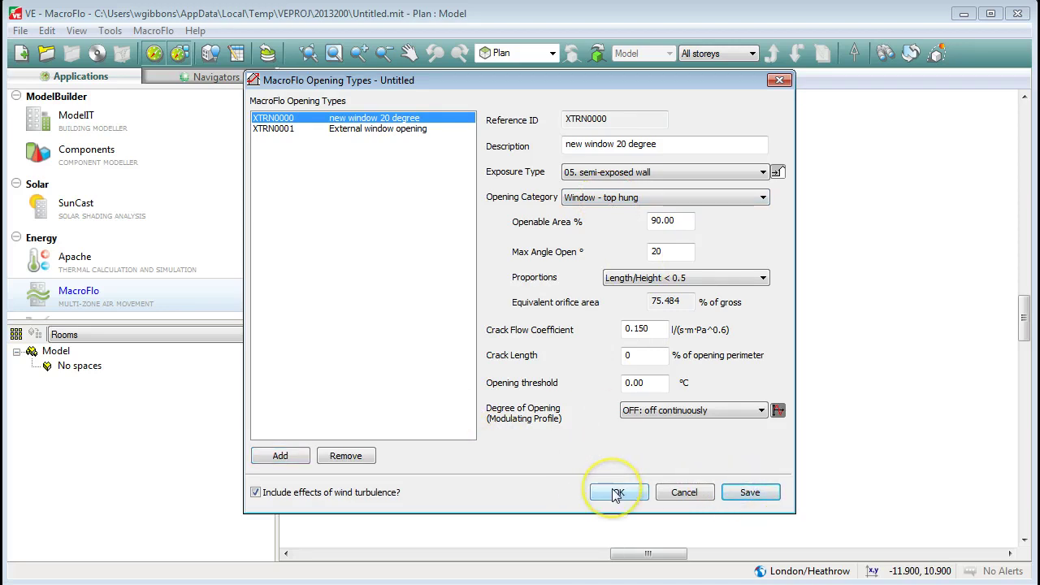